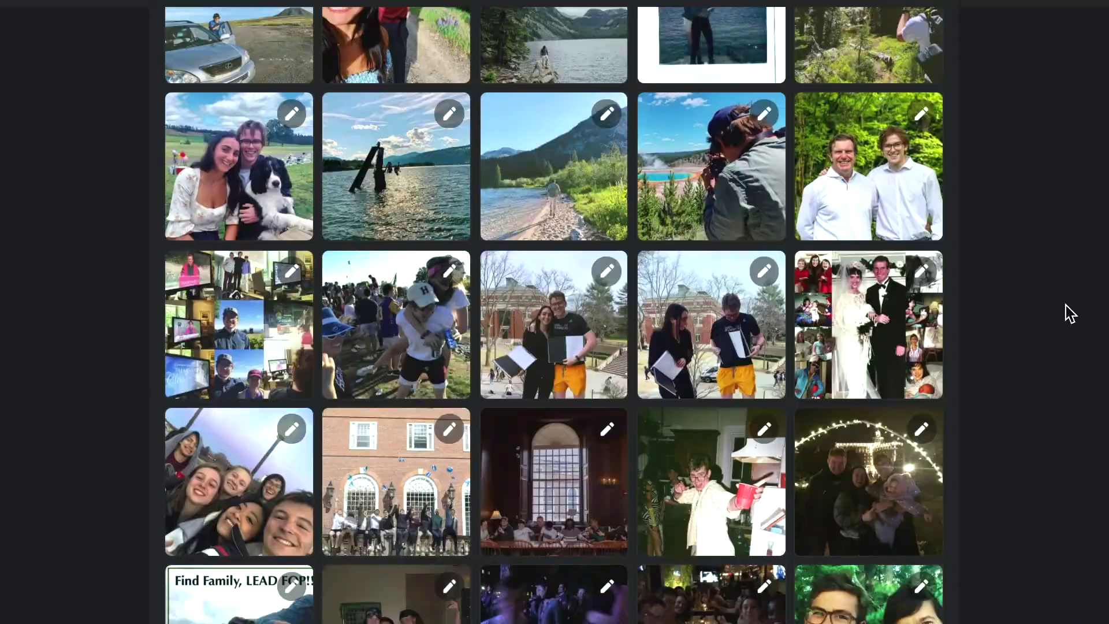
Select 1_Footage_Library, then preview 2_m50_footage_inbox and 3_Project_Files in column view
{"action": "scroll", "coordinate": [1070, 313], "scroll_direction": "down", "scroll_amount": 20}
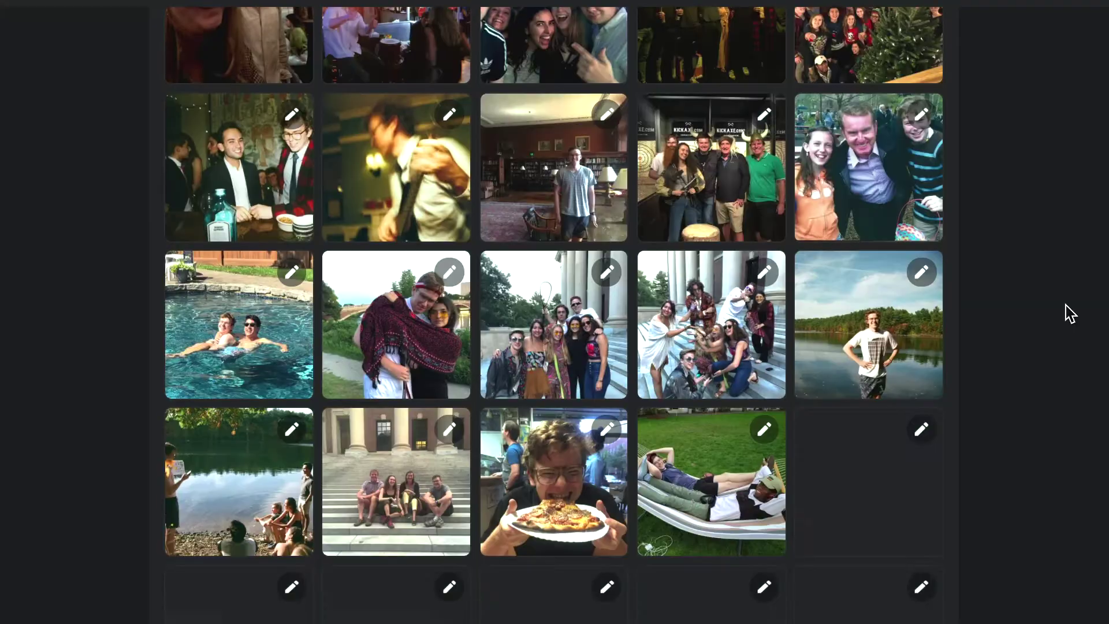
{"action": "scroll", "coordinate": [1070, 313], "scroll_direction": "down", "scroll_amount": 20}
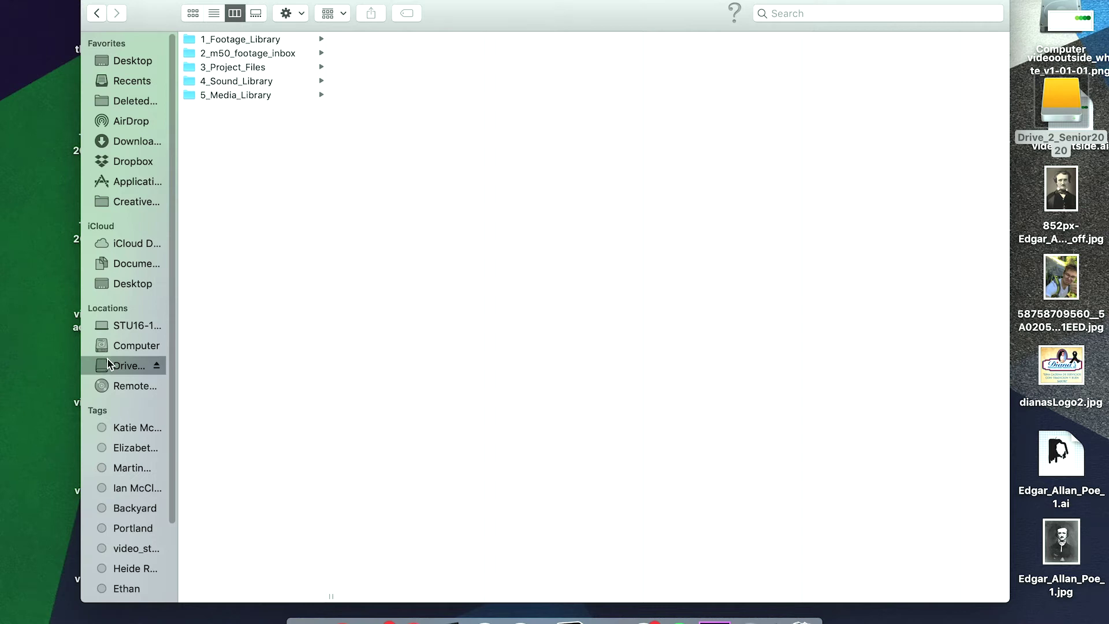
{"action": "left_click", "coordinate": [232, 46]}
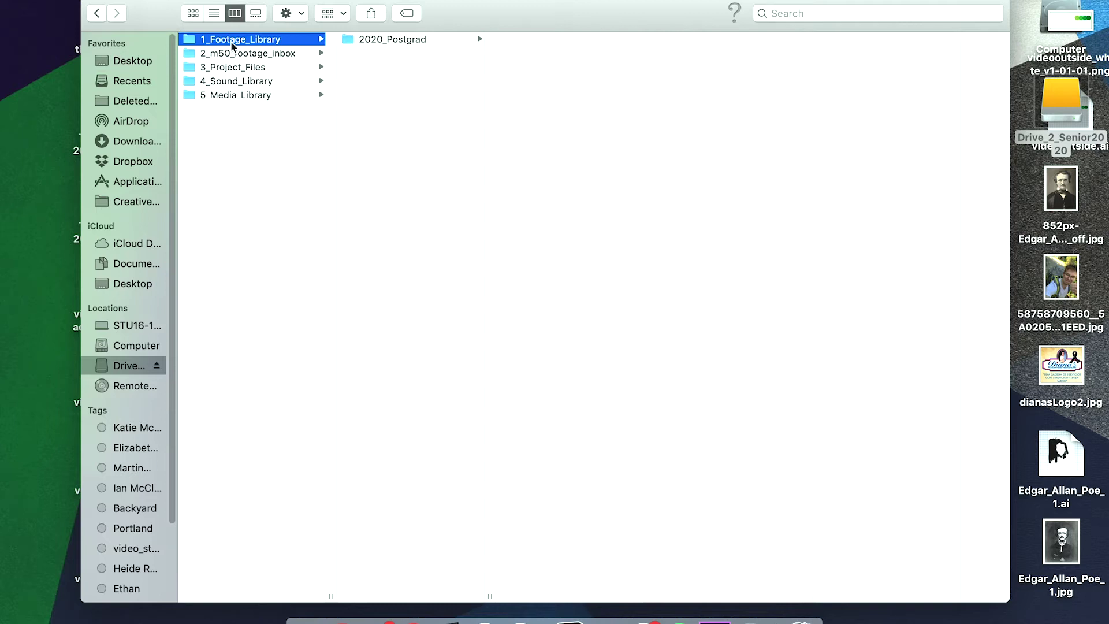
{"action": "key", "text": "Down"}
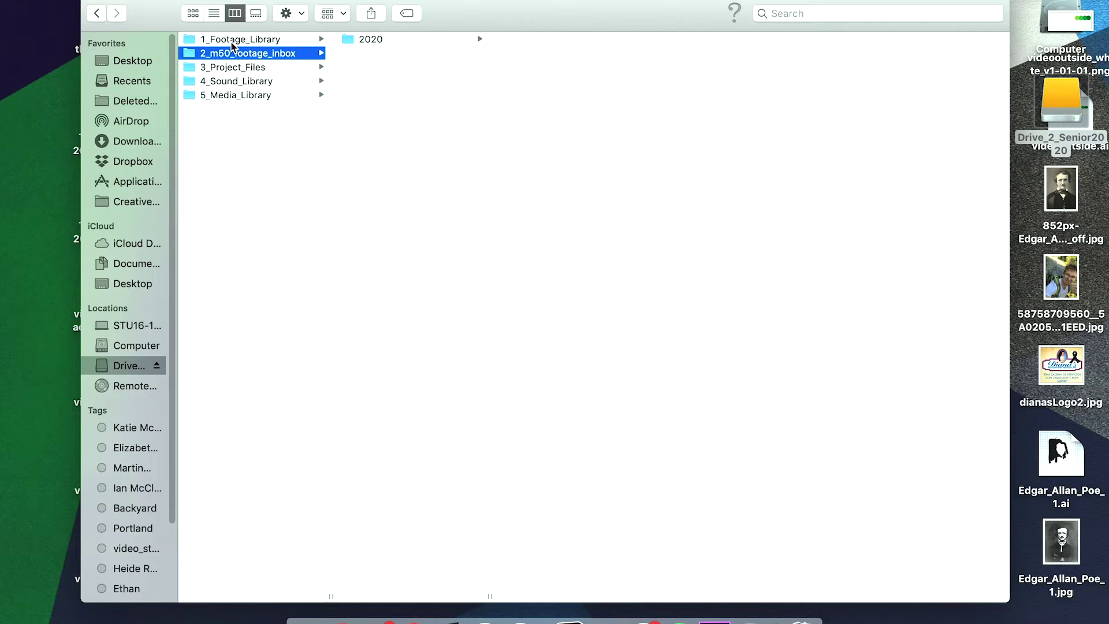
{"action": "key", "text": "Down"}
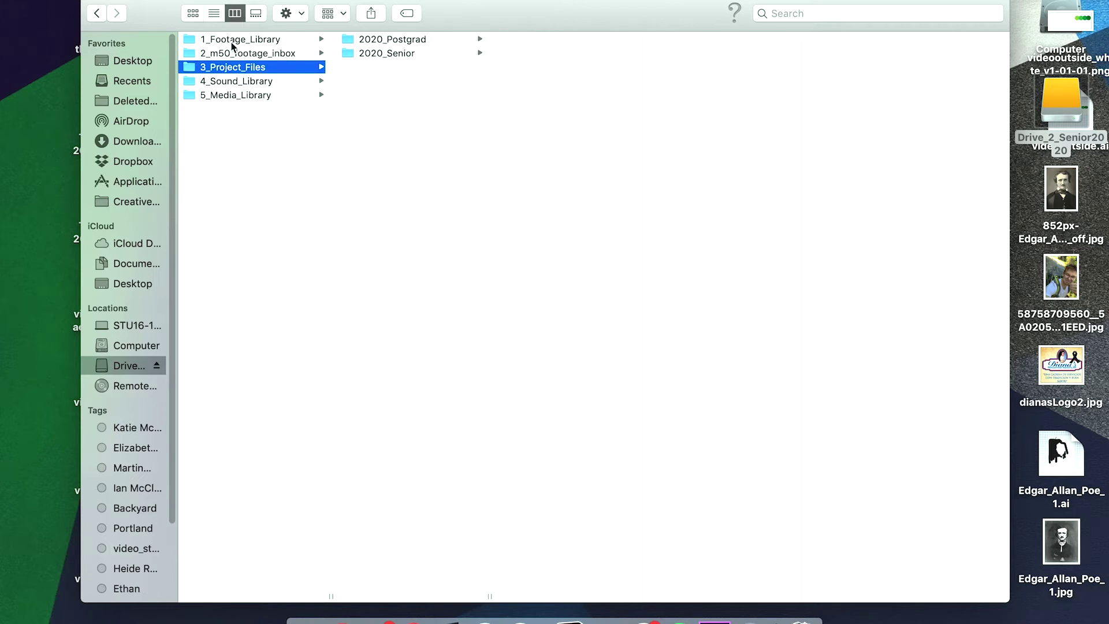
Preview a video project folder inside 3_Project_Files' 2020_Postgrad folder, then back out
{"action": "key", "text": "Right"}
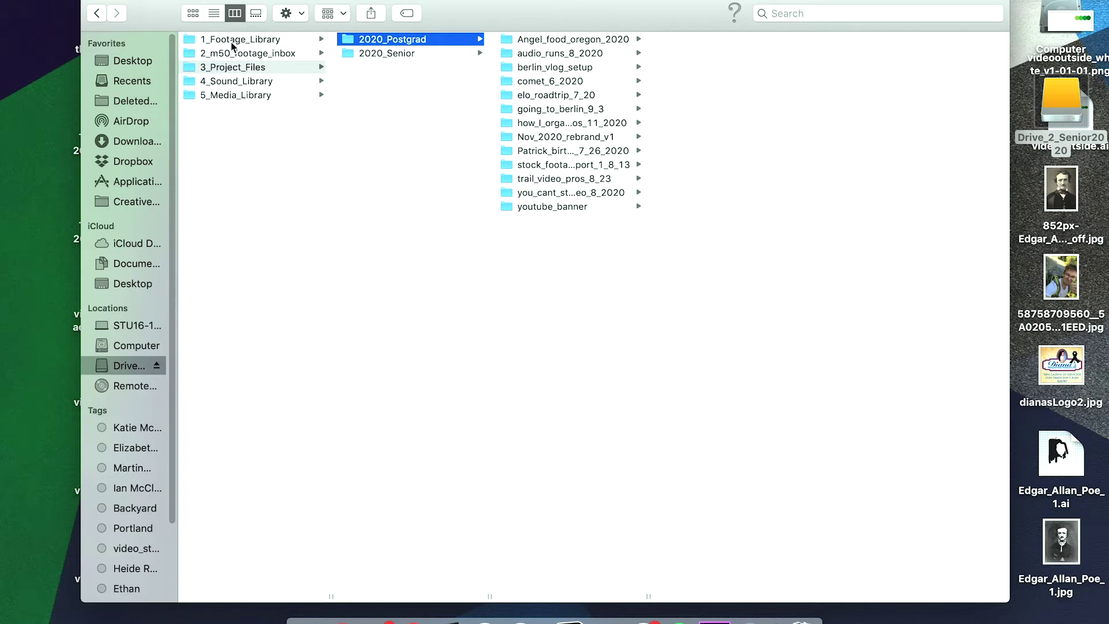
{"action": "key", "text": "Right"}
{"action": "key", "text": "Down"}
{"action": "key", "text": "Down"}
{"action": "key", "text": "Down"}
{"action": "key", "text": "Down"}
{"action": "key", "text": "Down"}
{"action": "key", "text": "Down"}
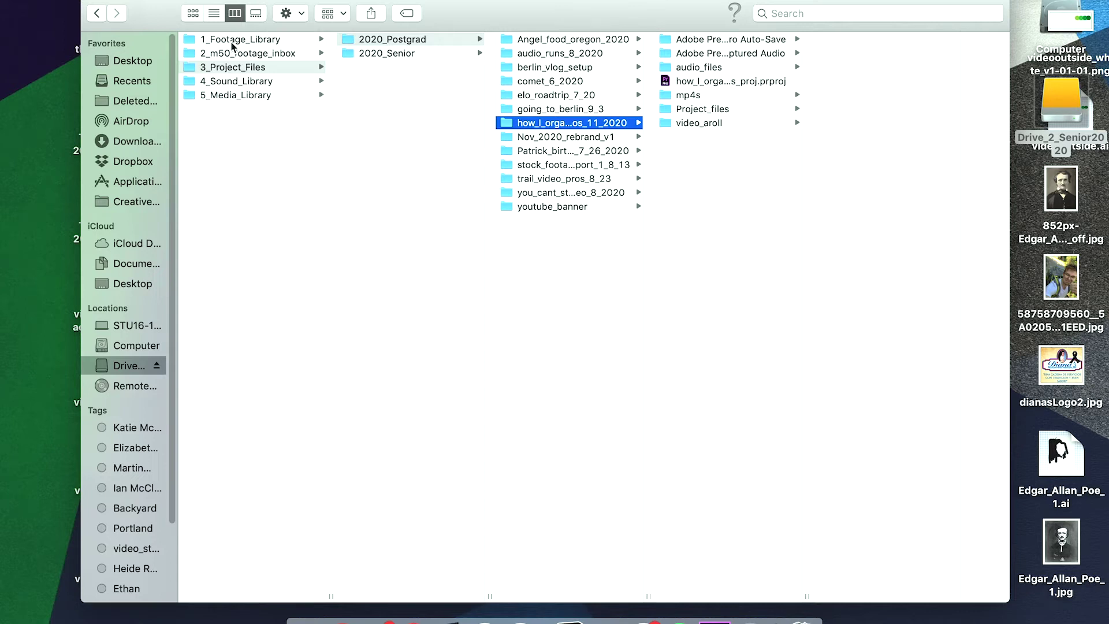
{"action": "key", "text": "Left"}
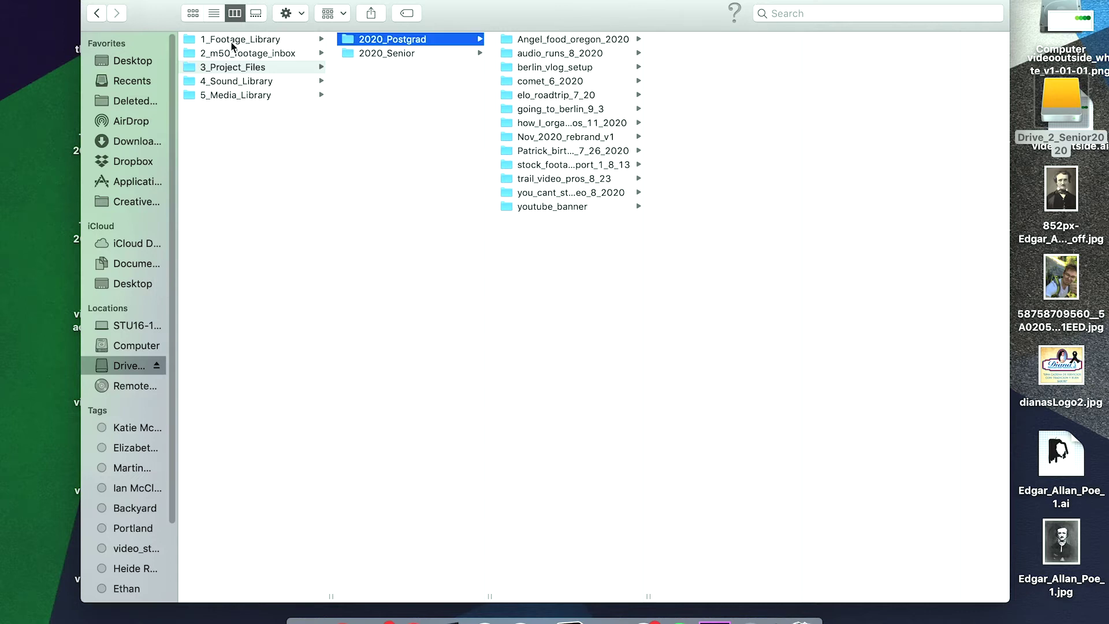
{"action": "key", "text": "Left"}
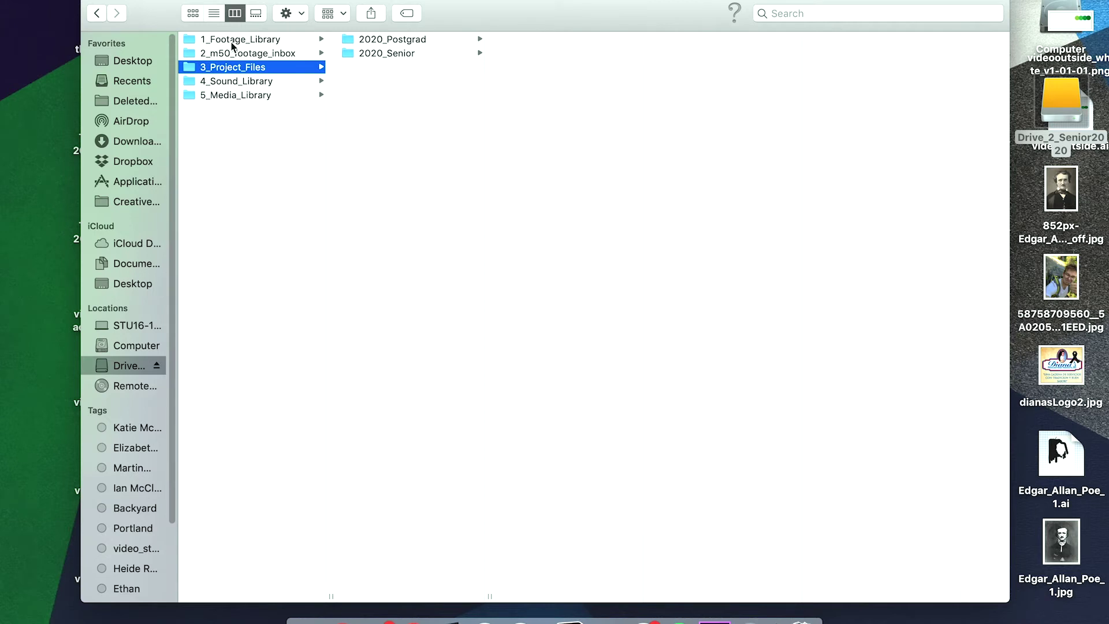
Preview 4_Sound_Library's sound effects and 5_Media_Library, then return to 1_Footage_Library
{"action": "key", "text": "Down"}
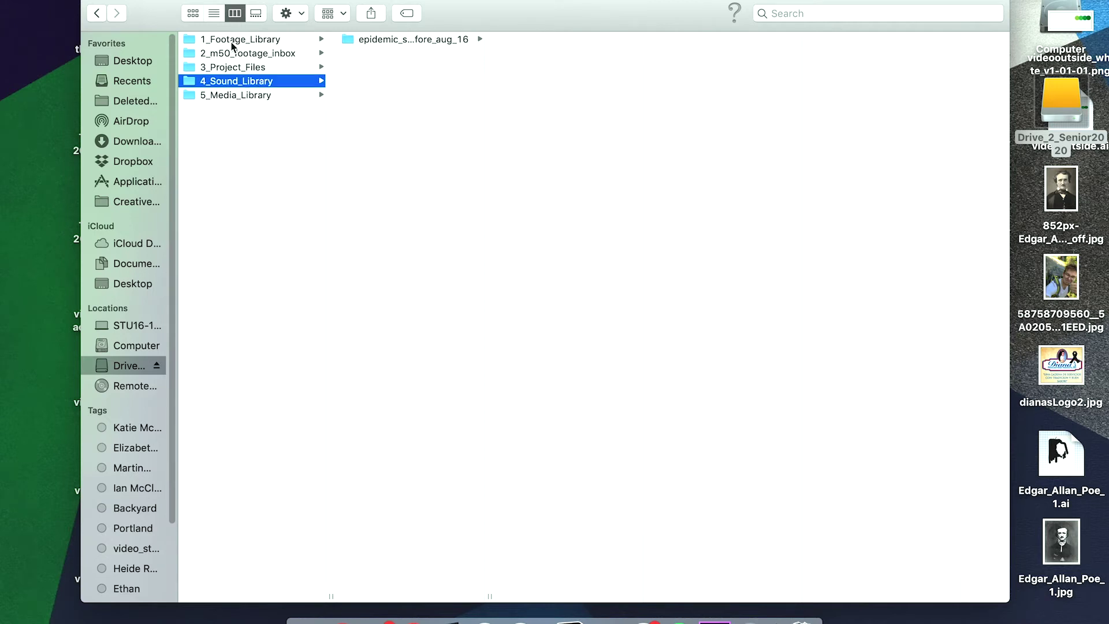
{"action": "key", "text": "Right"}
{"action": "key", "text": "Left"}
{"action": "key", "text": "Down"}
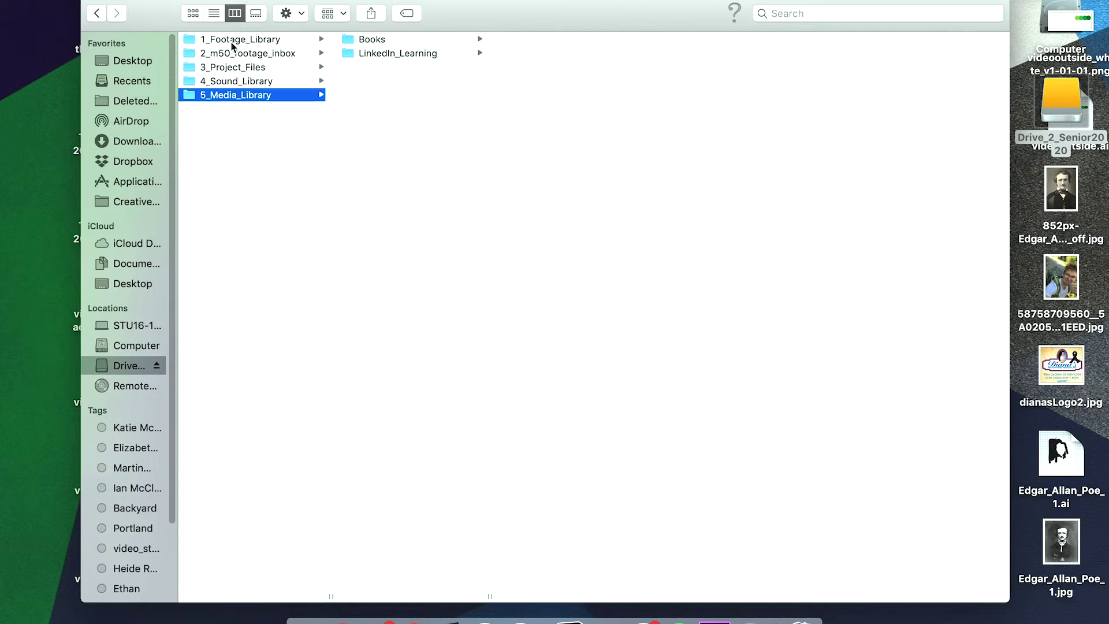
{"action": "key", "text": "Up"}
{"action": "key", "text": "Up"}
{"action": "key", "text": "Up"}
{"action": "key", "text": "Up"}
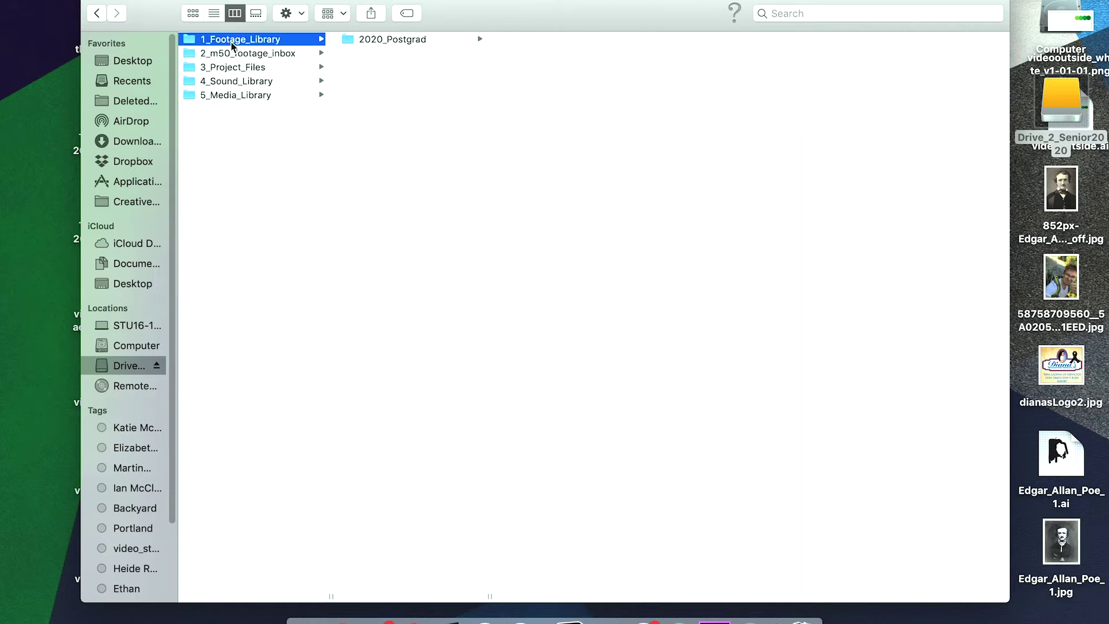
Open 2020_Postgrad and browse shoots from 5_Boston_Run_Sesh down to 7_Pdx_Arboretum_Hike
{"action": "key", "text": "Right"}
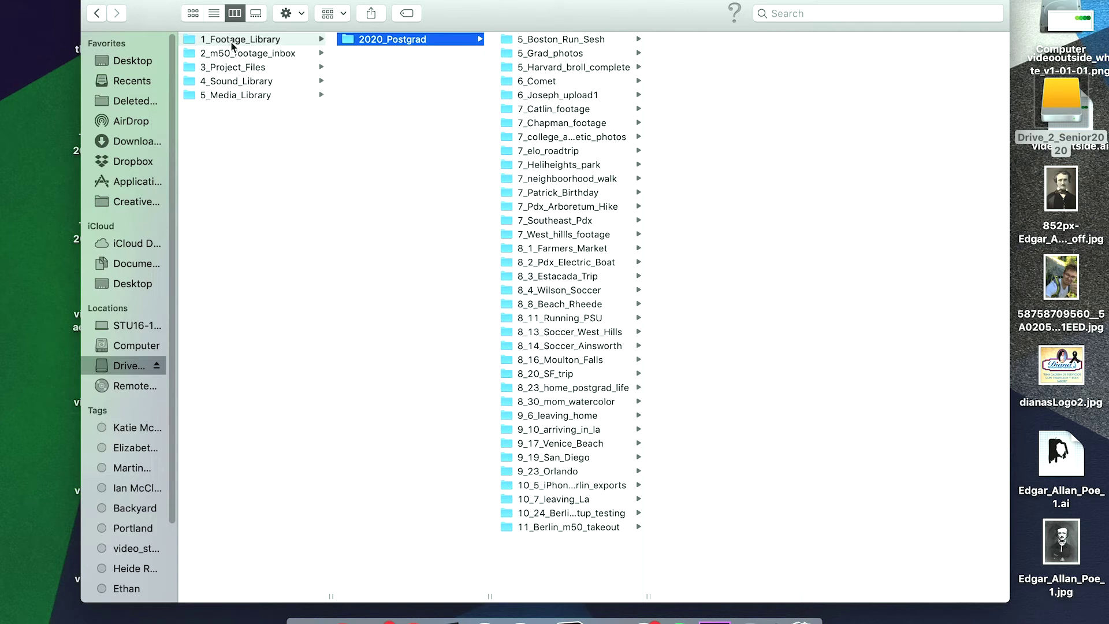
{"action": "key", "text": "Right"}
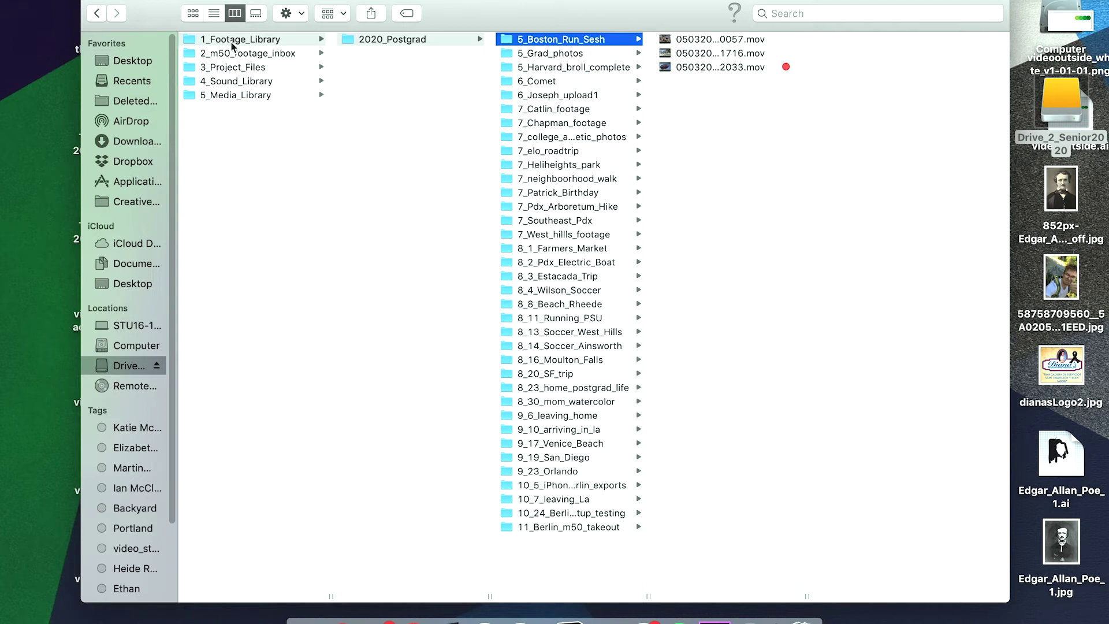
{"action": "key", "text": "Down"}
{"action": "key", "text": "Down"}
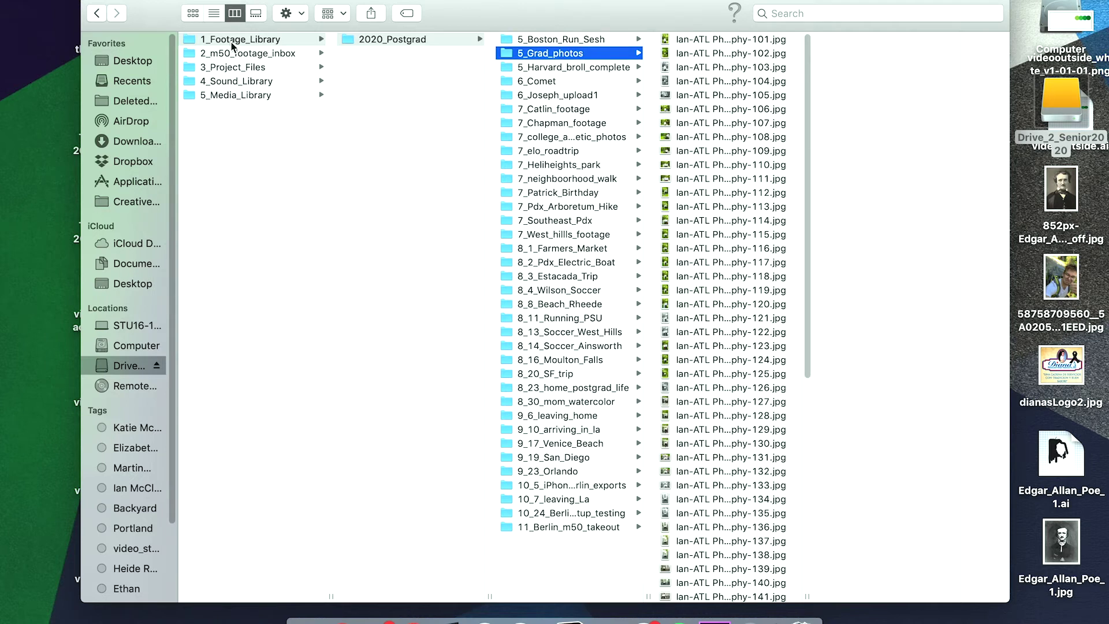
{"action": "key", "text": "Down"}
{"action": "key", "text": "Down"}
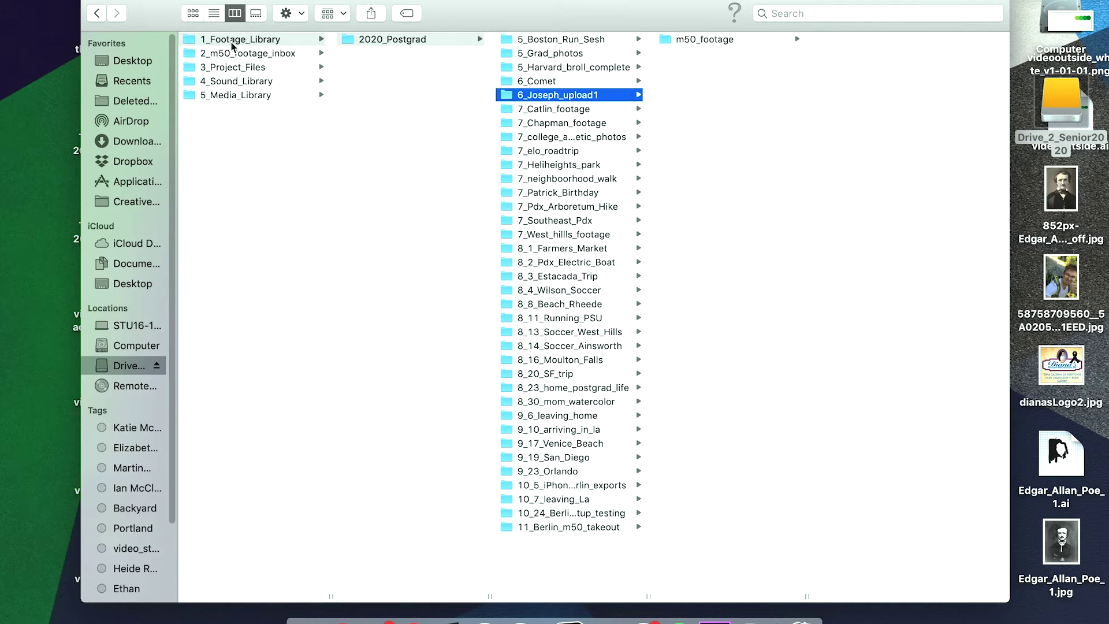
{"action": "key", "text": "Down"}
{"action": "key", "text": "Down"}
{"action": "key", "text": "Down"}
{"action": "key", "text": "Down"}
{"action": "key", "text": "Down"}
{"action": "key", "text": "Down"}
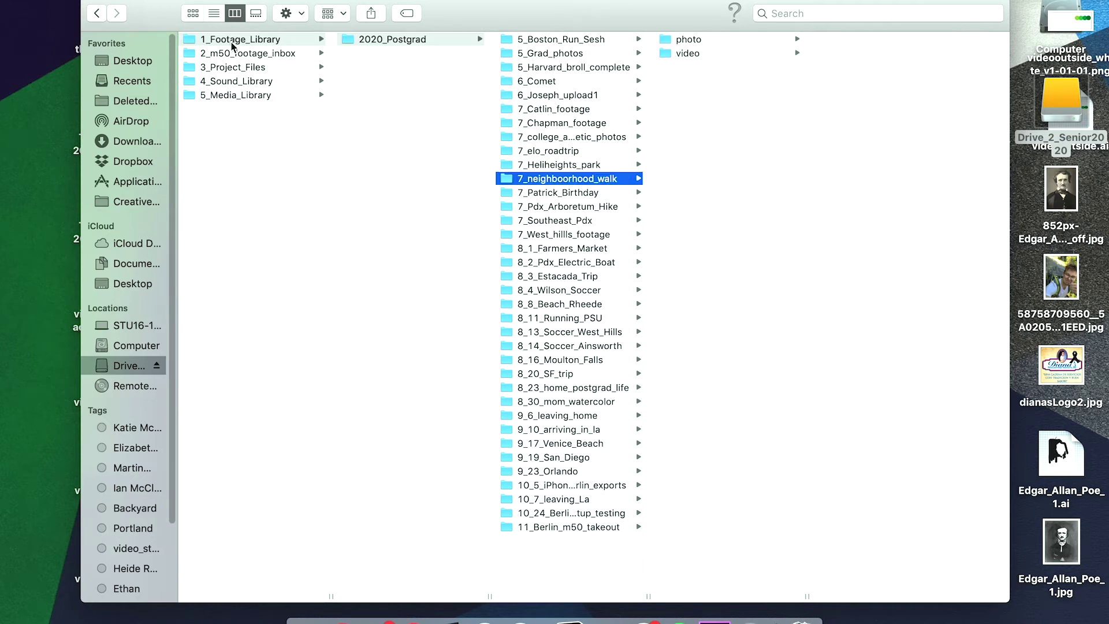
{"action": "key", "text": "Down"}
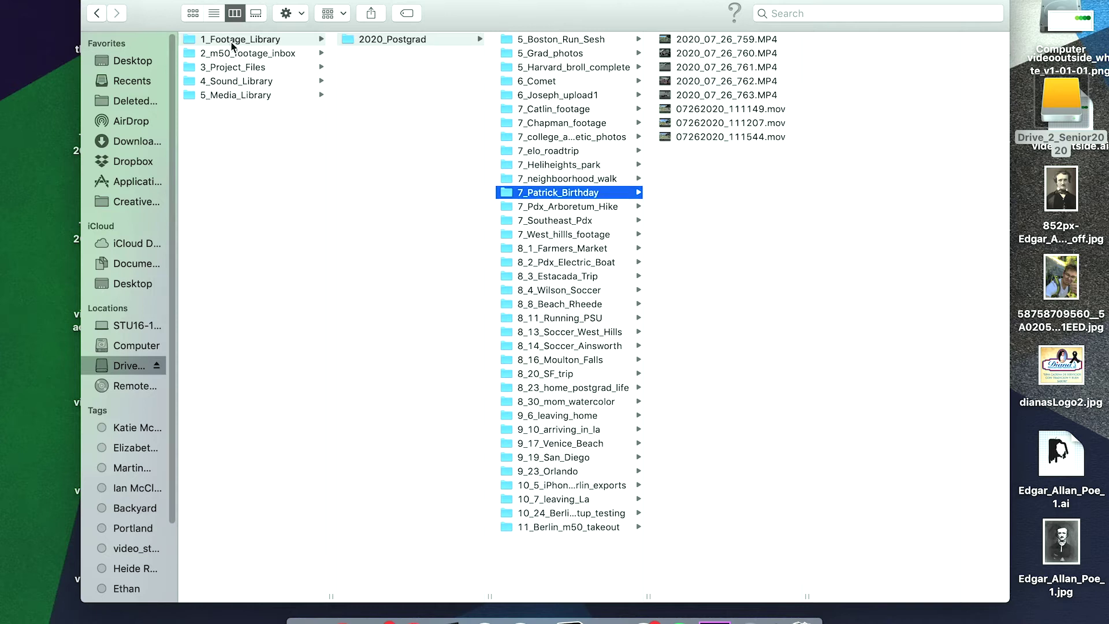
{"action": "key", "text": "Down"}
{"action": "key", "text": "Down"}
{"action": "key", "text": "Down"}
Browse Farmers Market through 9_23_Orlando, then open 9_17_Venice_Beach's first clip preview
{"action": "key", "text": "Down"}
{"action": "key", "text": "Up"}
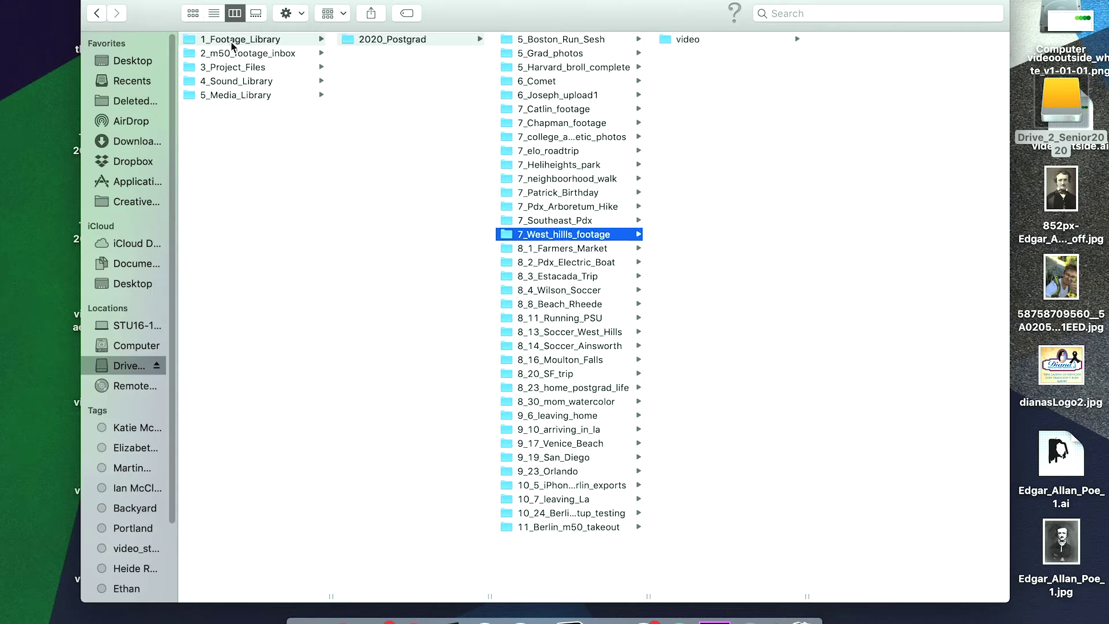
{"action": "key", "text": "Up"}
{"action": "key", "text": "Up"}
{"action": "key", "text": "Up"}
{"action": "key", "text": "Down"}
{"action": "key", "text": "Down"}
{"action": "key", "text": "Down"}
{"action": "key", "text": "Down"}
{"action": "key", "text": "Down"}
{"action": "key", "text": "Down"}
{"action": "key", "text": "Down"}
{"action": "key", "text": "Down"}
{"action": "key", "text": "Down"}
{"action": "key", "text": "Down"}
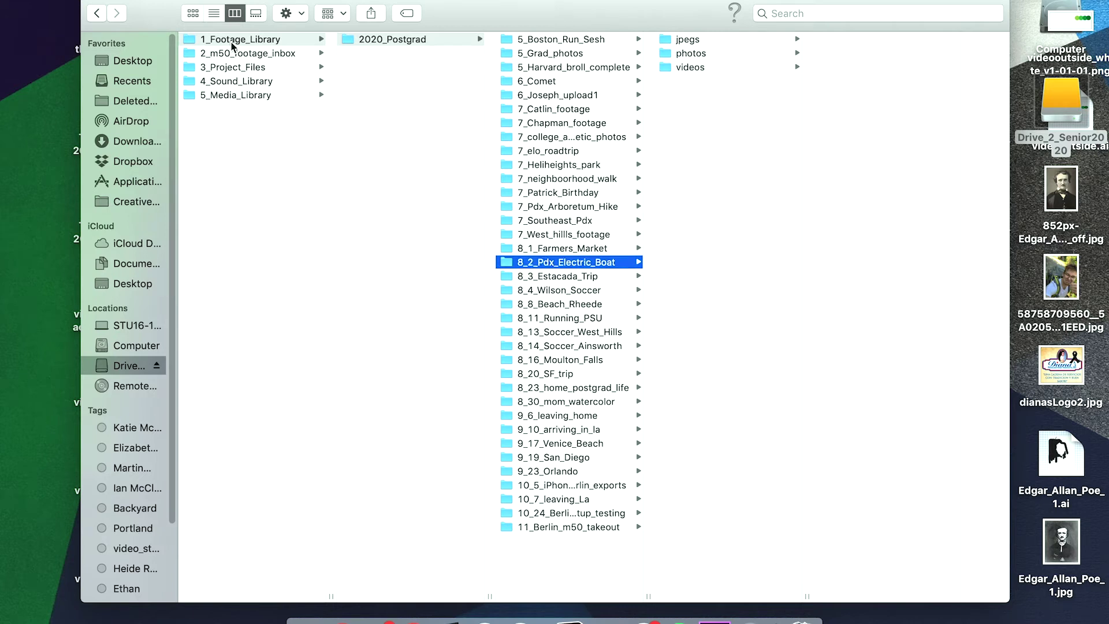
{"action": "key", "text": "Down"}
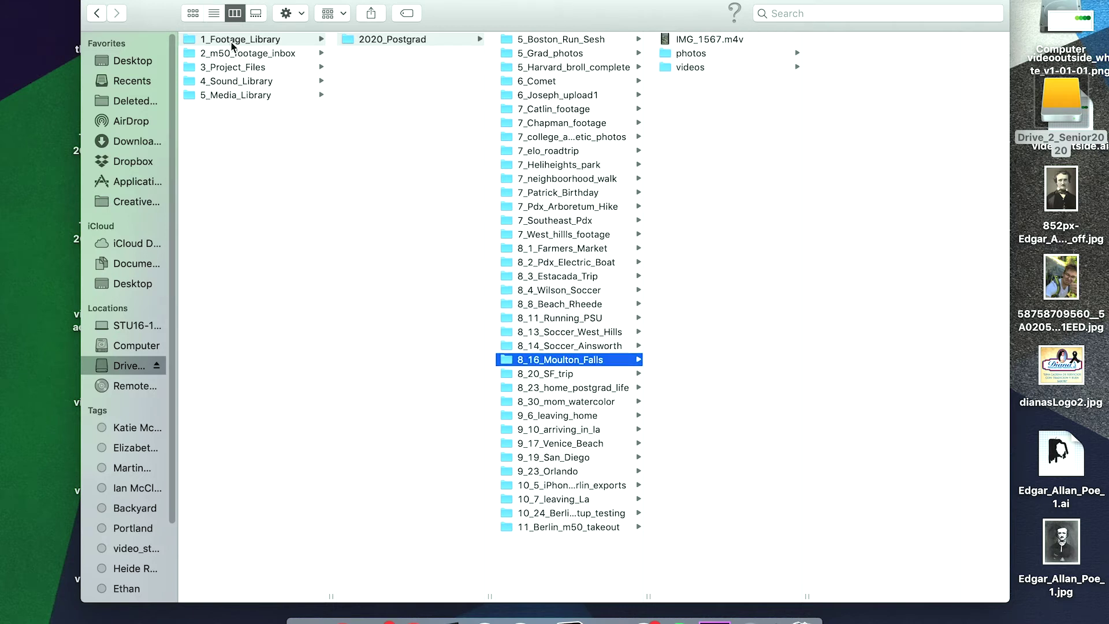
{"action": "key", "text": "Down"}
{"action": "key", "text": "Down"}
{"action": "key", "text": "Down"}
{"action": "key", "text": "Down"}
{"action": "key", "text": "Down"}
{"action": "key", "text": "Down"}
{"action": "key", "text": "Down"}
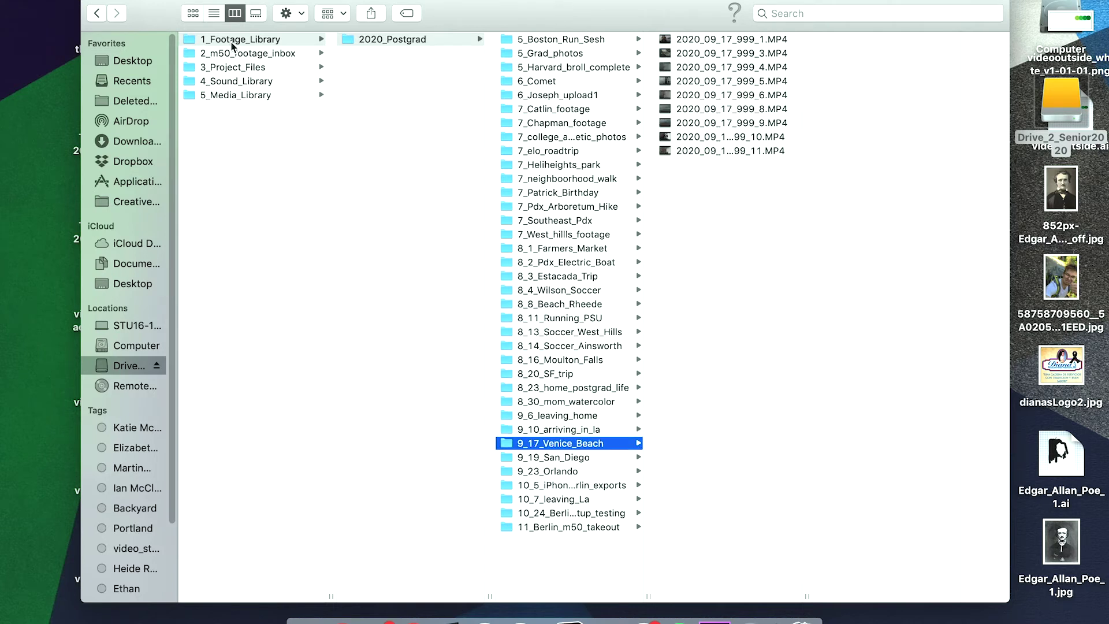
{"action": "key", "text": "Down"}
{"action": "key", "text": "Down"}
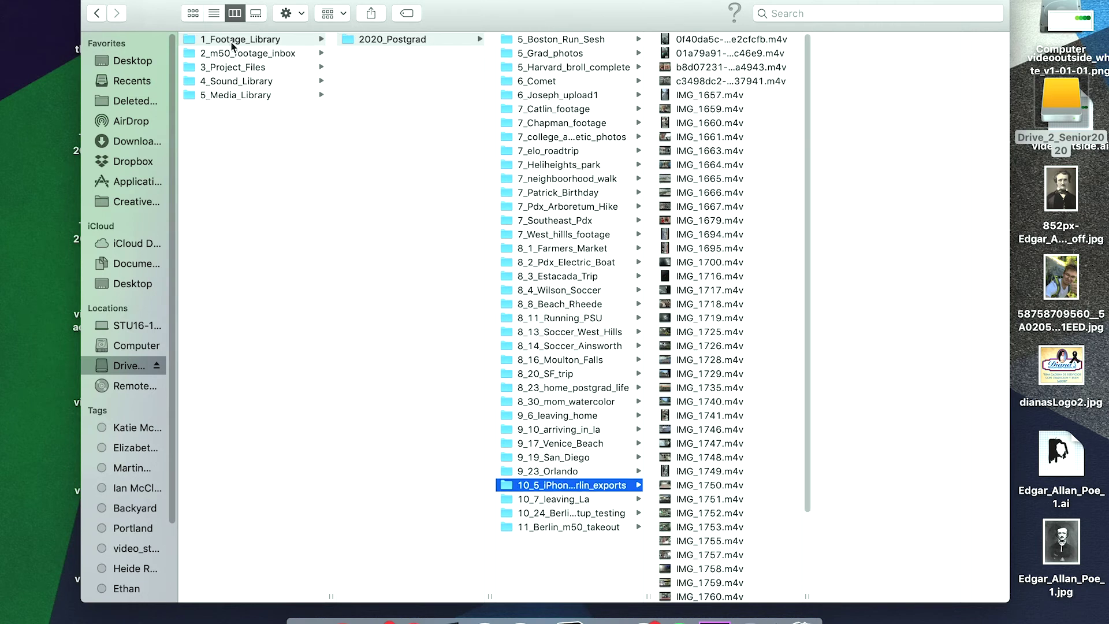
{"action": "key", "text": "Down"}
{"action": "key", "text": "Down"}
{"action": "key", "text": "Up"}
{"action": "key", "text": "Up"}
{"action": "key", "text": "Up"}
{"action": "key", "text": "Up"}
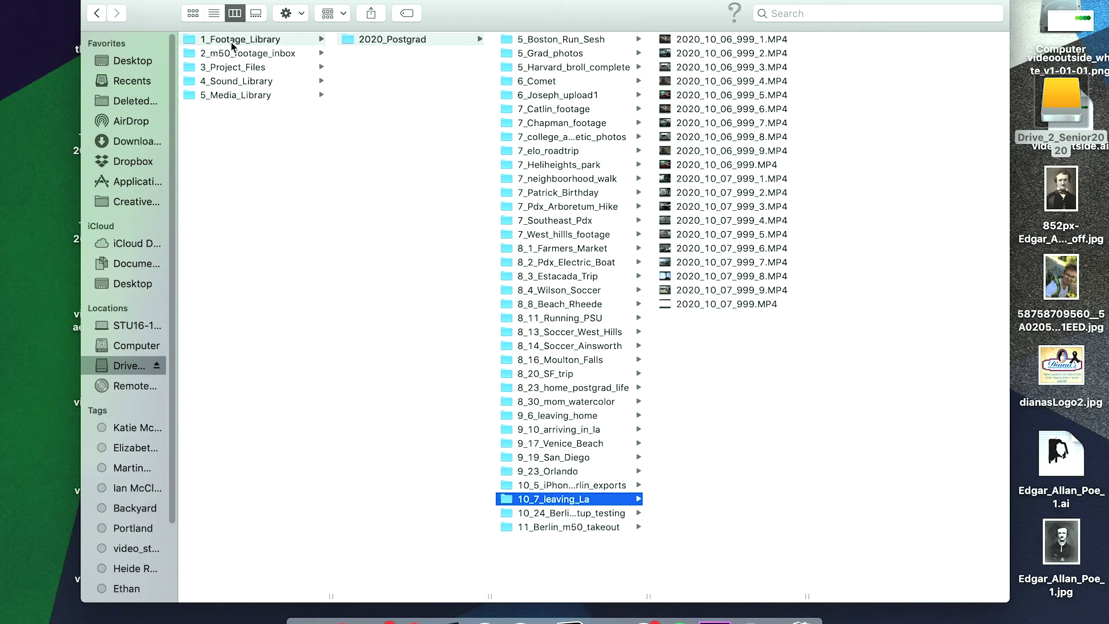
{"action": "key", "text": "Up"}
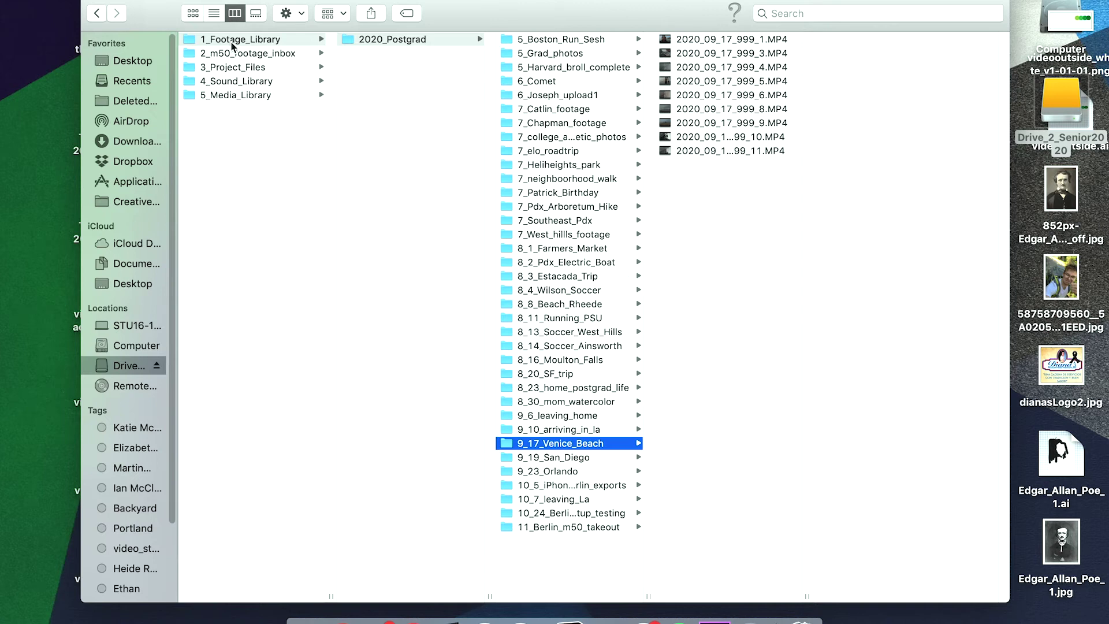
{"action": "key", "text": "Right"}
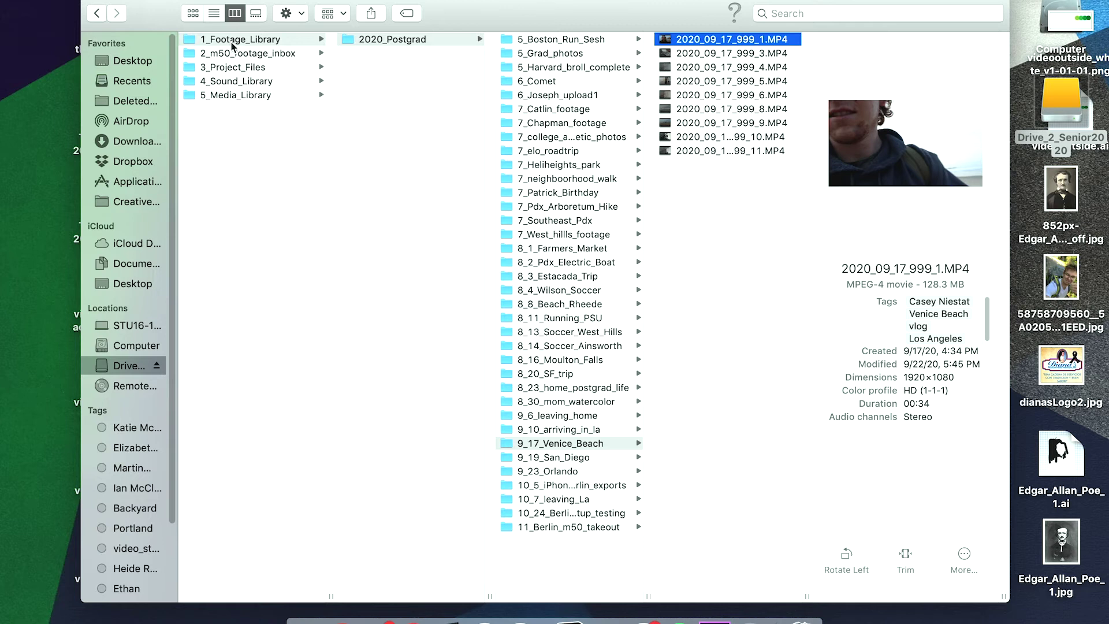
Inspect 2020_09_17_999_1.MP4's preview and tags, leaving its file name unchanged
{"action": "mouse_move", "coordinate": [913, 257]}
{"action": "scroll", "coordinate": [951, 330], "scroll_direction": "down", "scroll_amount": 1}
{"action": "left_click", "coordinate": [722, 39]}
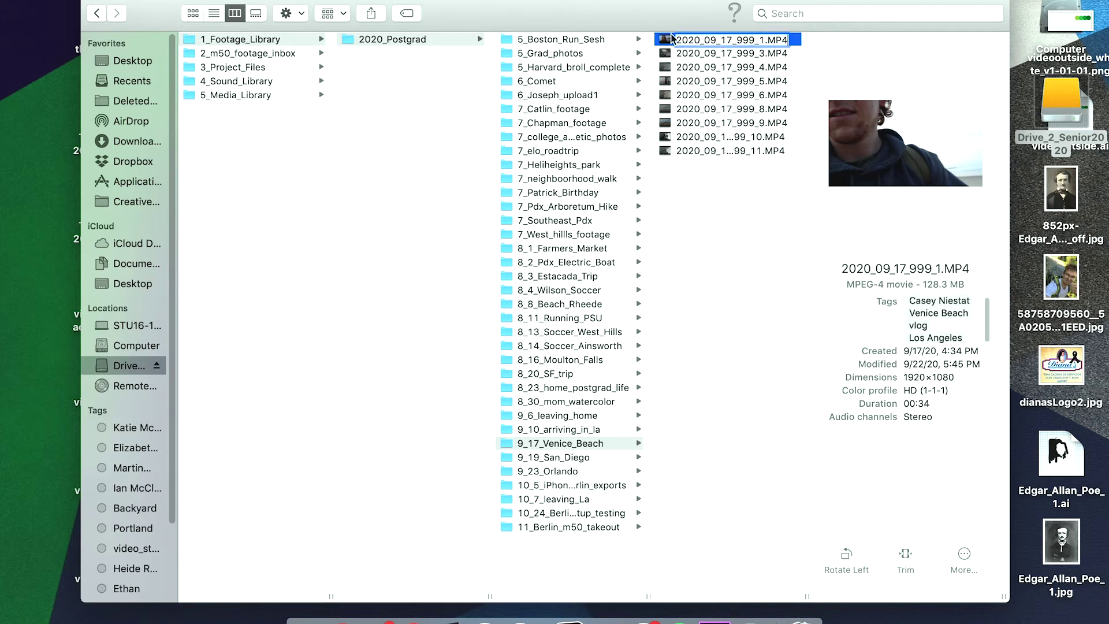
{"action": "left_click", "coordinate": [670, 40]}
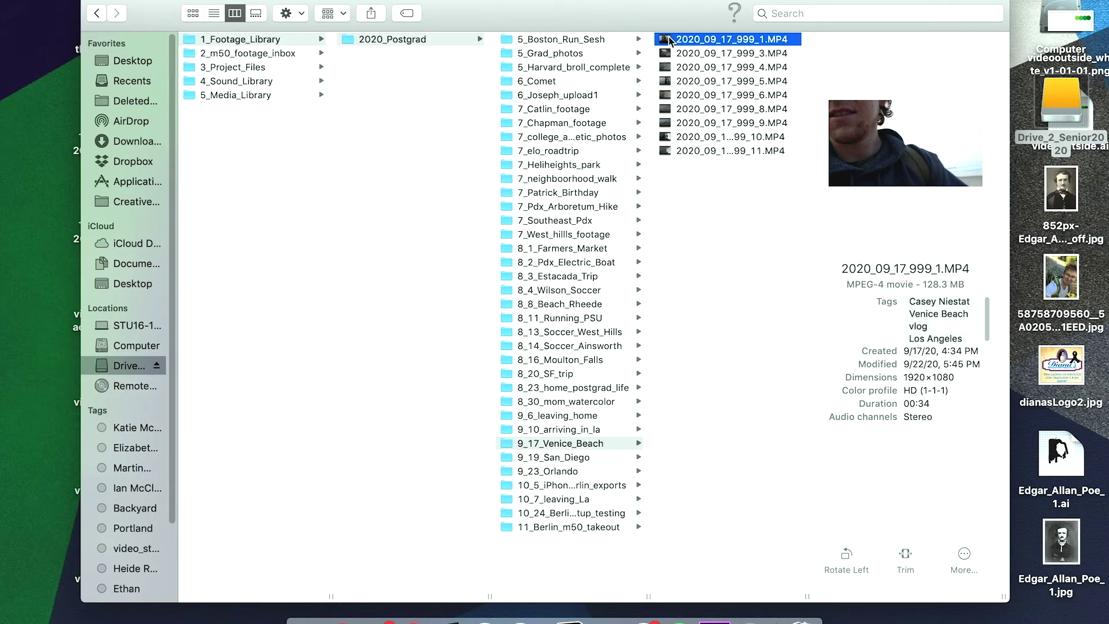
Step through Venice Beach clips to 2020_09_17_999_6.MP4 (Birds, Running, Ocean, Beach, Los Angeles)
{"action": "key", "text": "Down"}
{"action": "key", "text": "Down"}
{"action": "key", "text": "Down"}
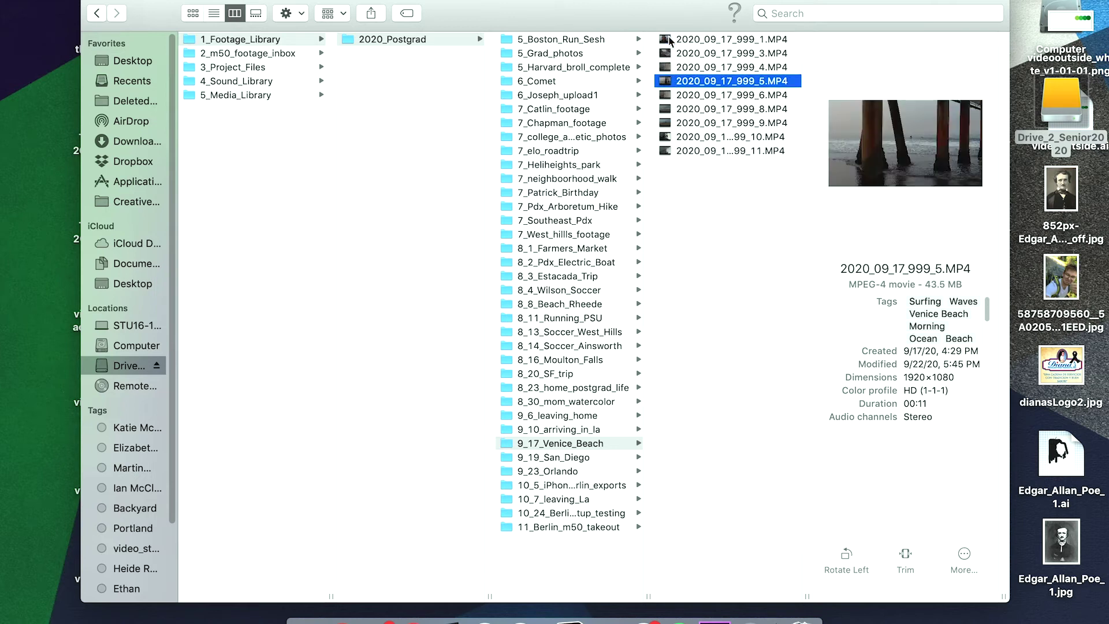
{"action": "key", "text": "Down"}
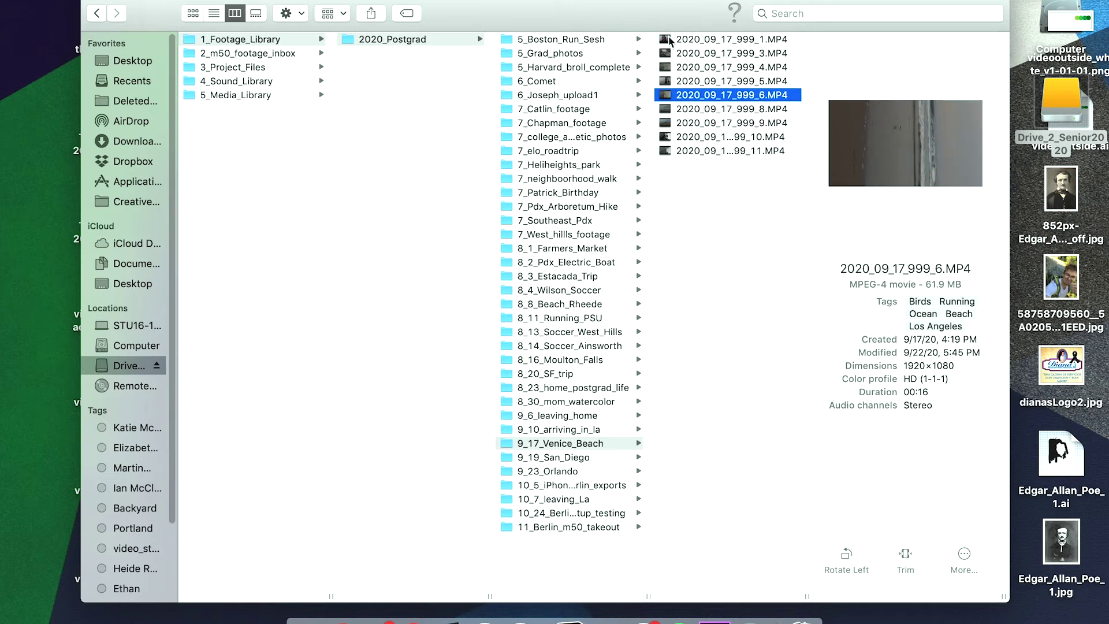
{"action": "key", "text": "Left"}
Search This Mac for clips carrying the person's-name tag
{"action": "key", "text": "super+f"}
{"action": "type", "text": "m"}
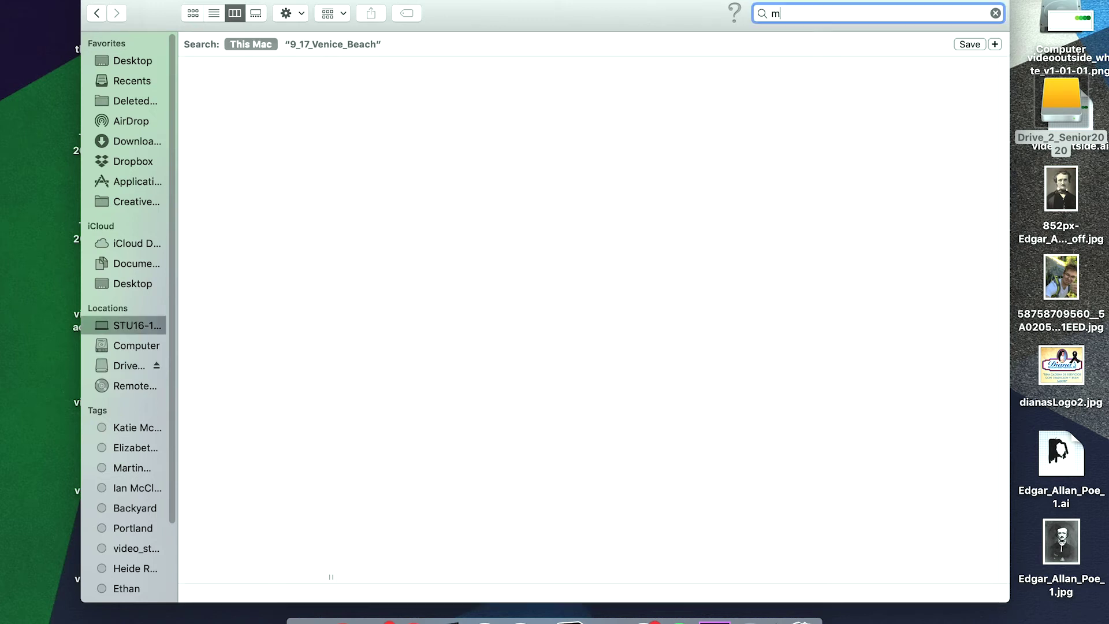
{"action": "type", "text": "arty"}
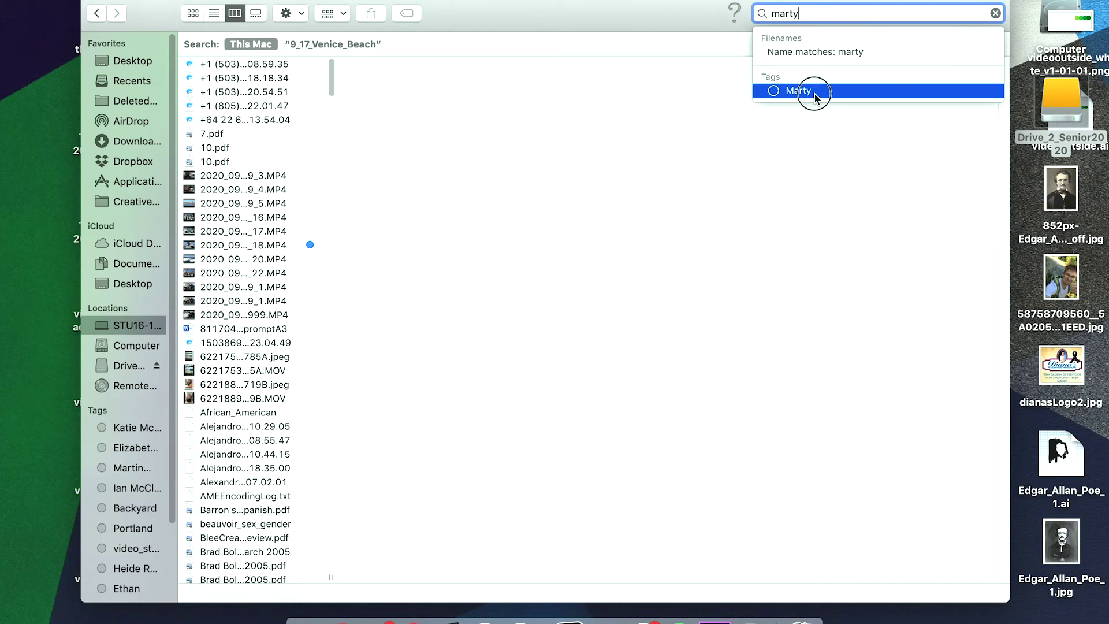
{"action": "left_click", "coordinate": [815, 91]}
Preview the first few tagged clips in the search results one by one
{"action": "left_click", "coordinate": [258, 67]}
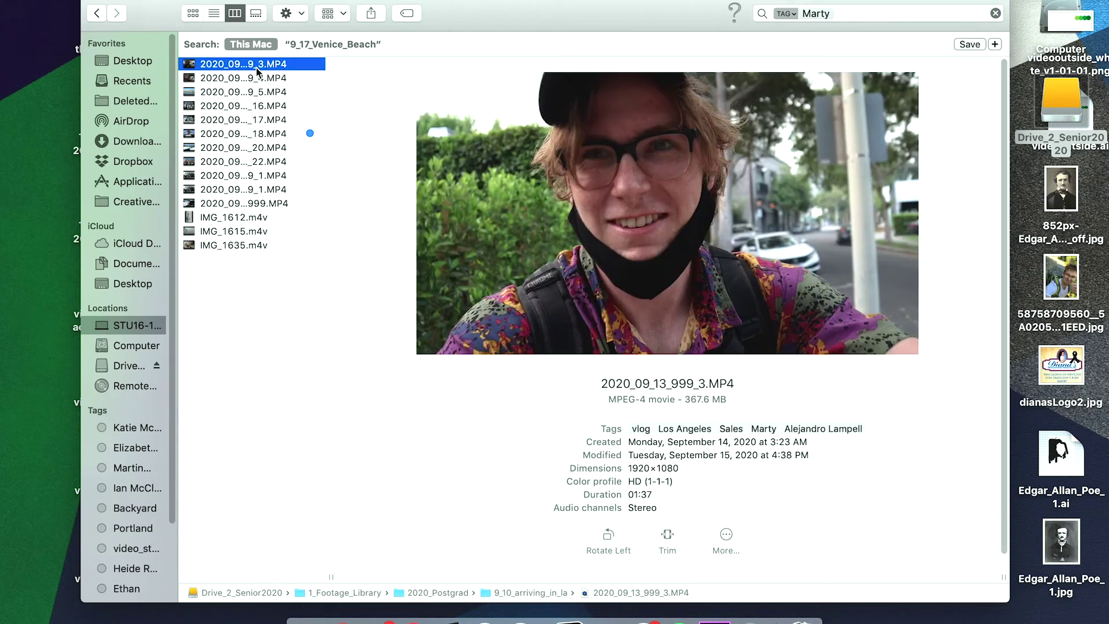
{"action": "key", "text": "Down"}
{"action": "key", "text": "Down"}
{"action": "key", "text": "Down"}
{"action": "key", "text": "Down"}
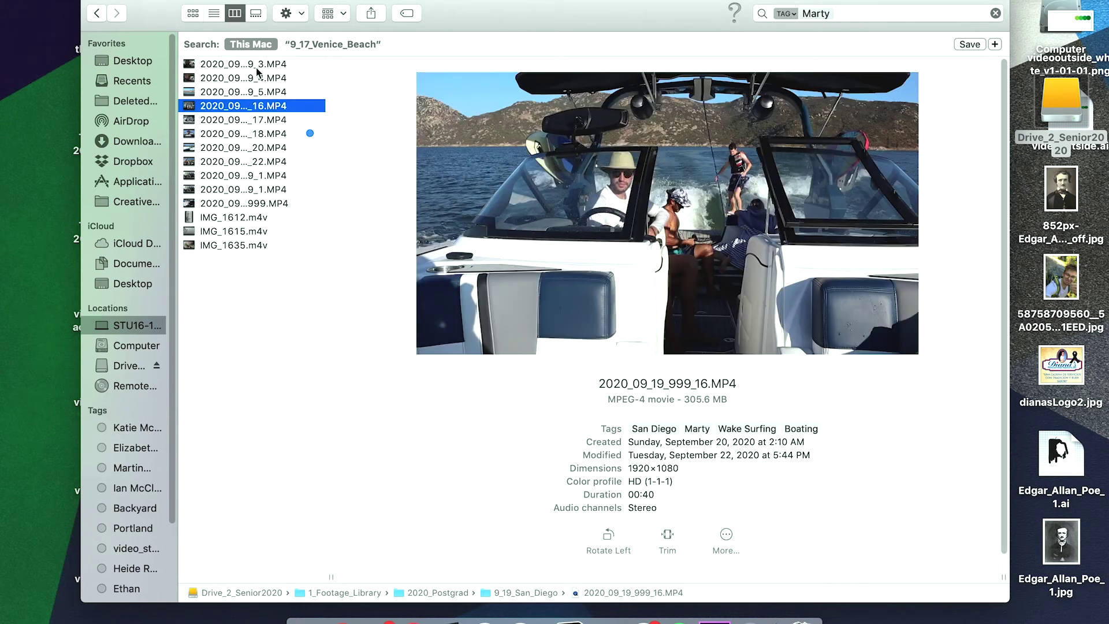
{"action": "key", "text": "Down"}
{"action": "key", "text": "Down"}
{"action": "key", "text": "Down"}
{"action": "key", "text": "Down"}
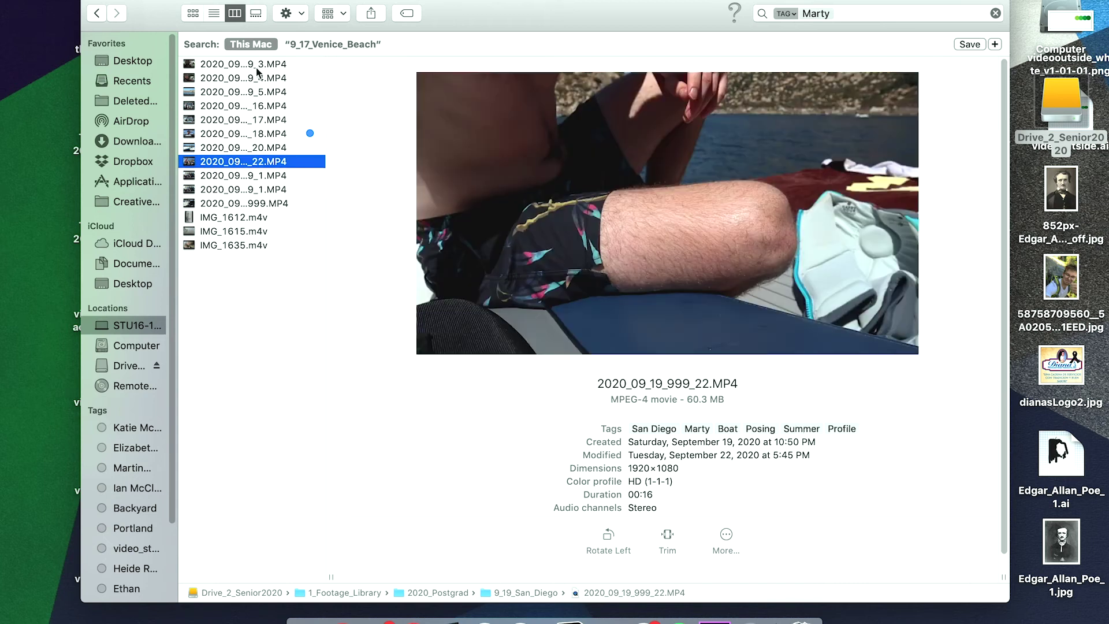
{"action": "key", "text": "Down"}
{"action": "key", "text": "Down"}
{"action": "key", "text": "Down"}
{"action": "key", "text": "Down"}
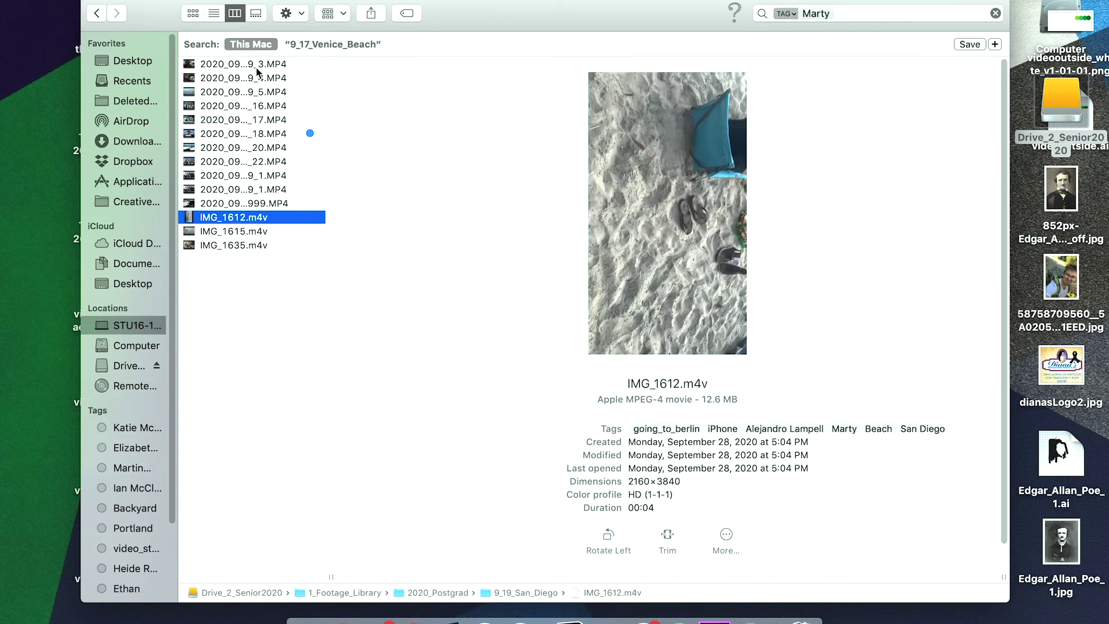